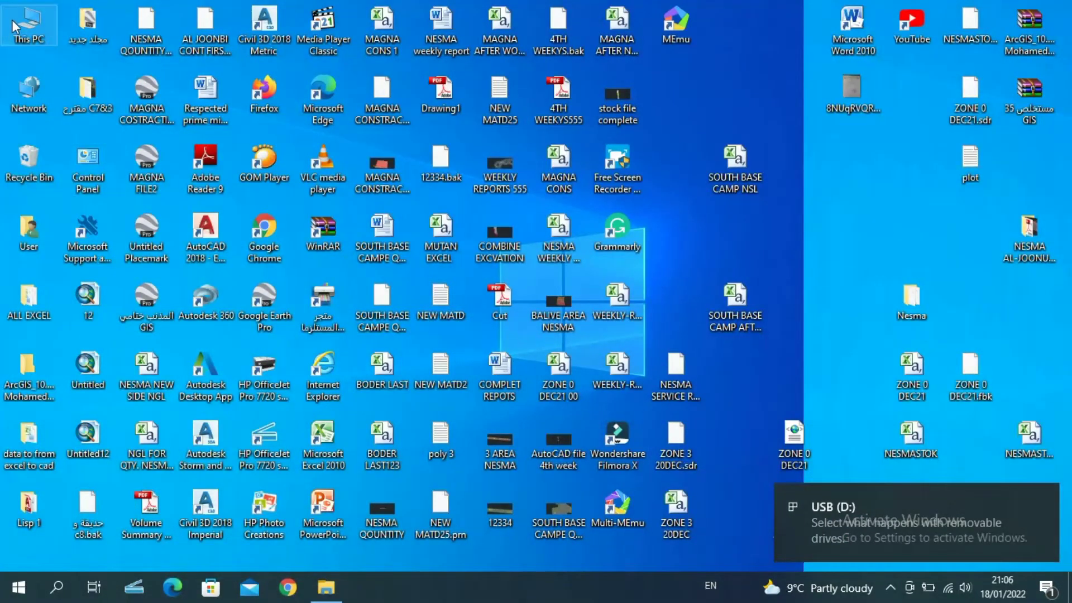
- Copy the TRIF ASBULT3 text document from the USB (D:) drive
double_click(31, 22)
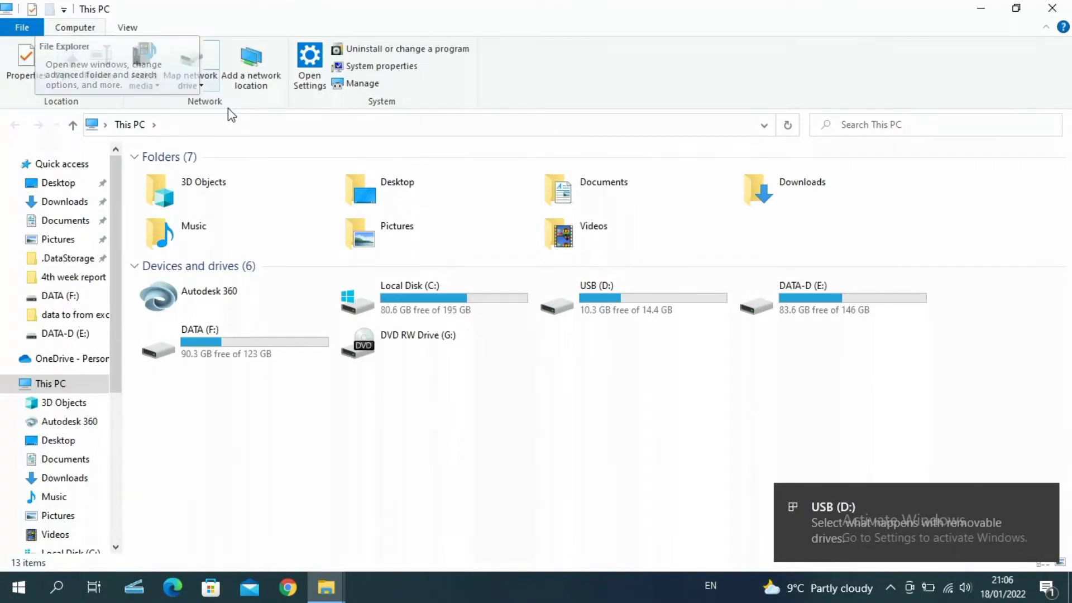
double_click(618, 308)
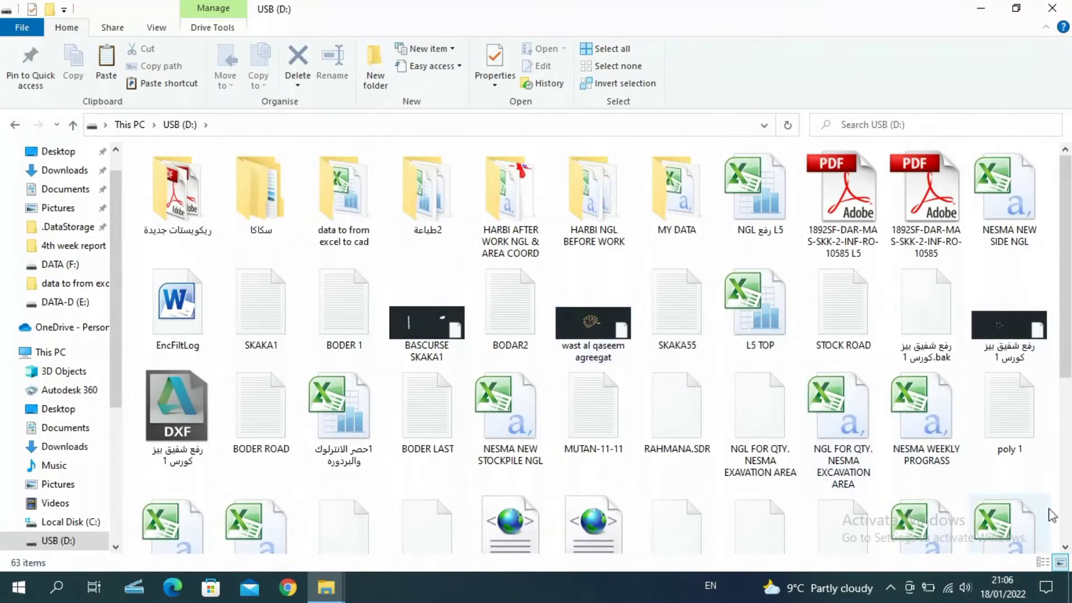
scroll(1066, 549, down, 5)
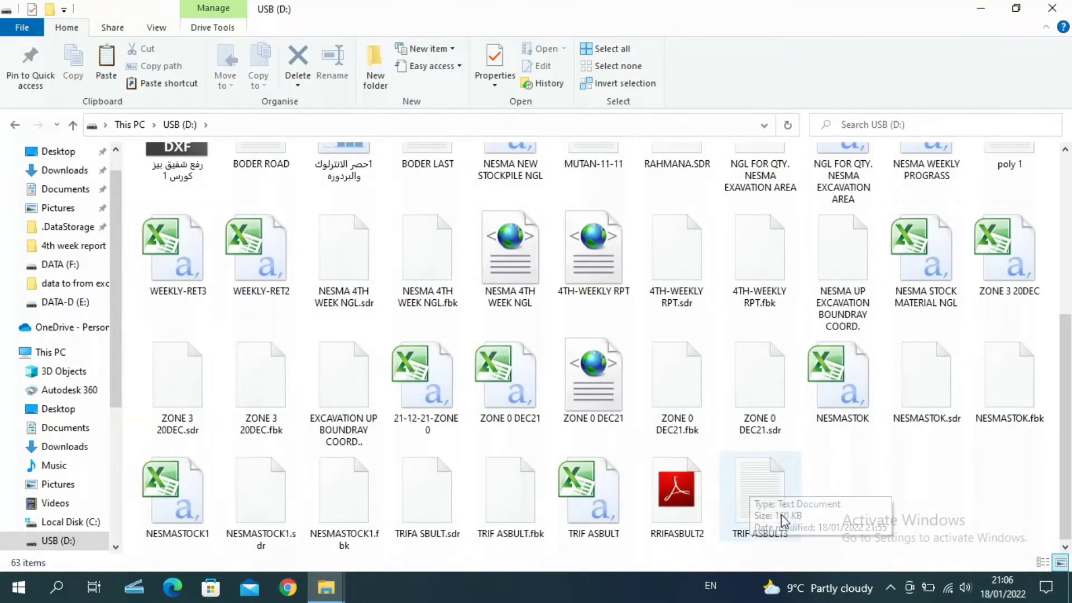
double_click(757, 485)
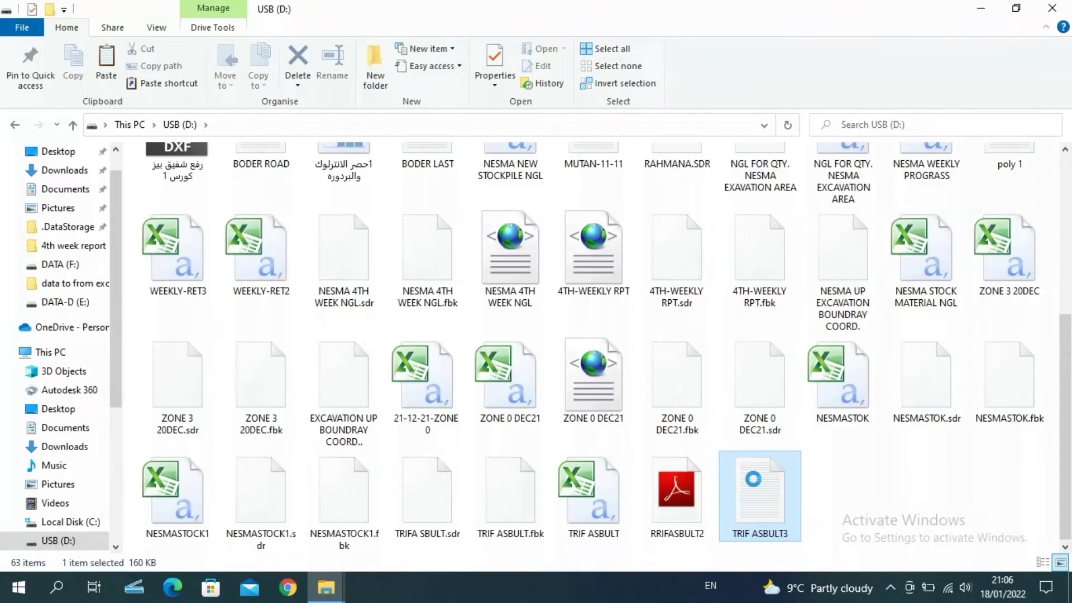
right_click(753, 479)
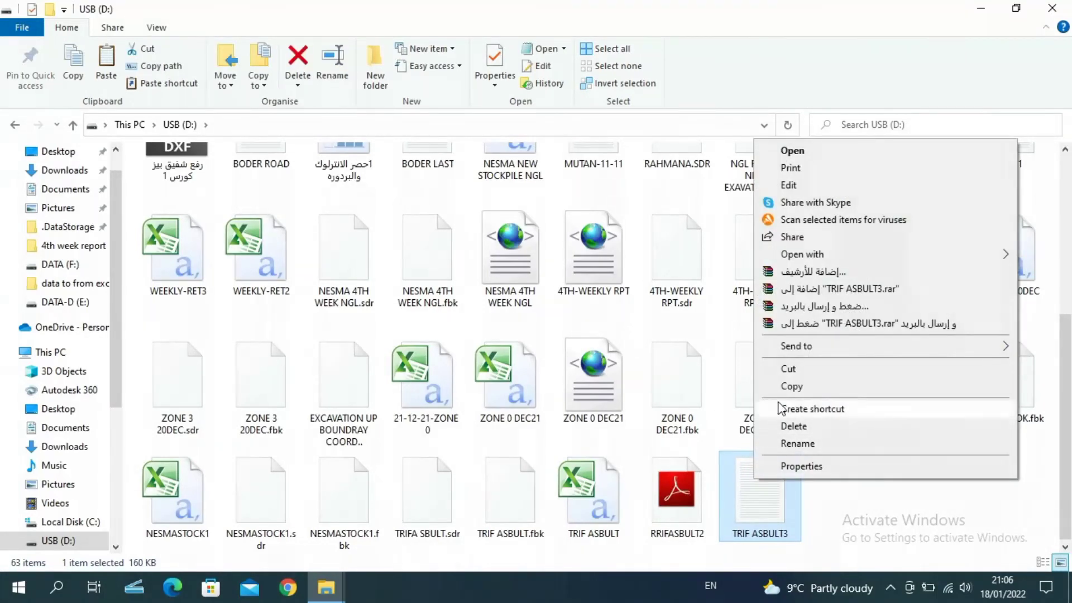
click(792, 386)
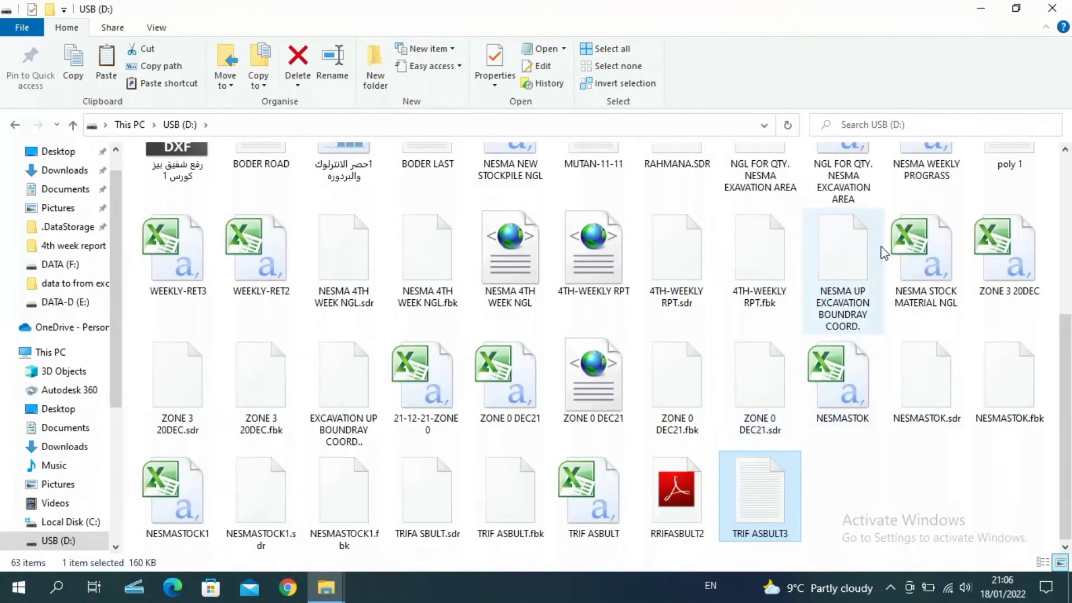
- Paste the copied TRIF ASBULT3 text document onto the desktop
click(981, 8)
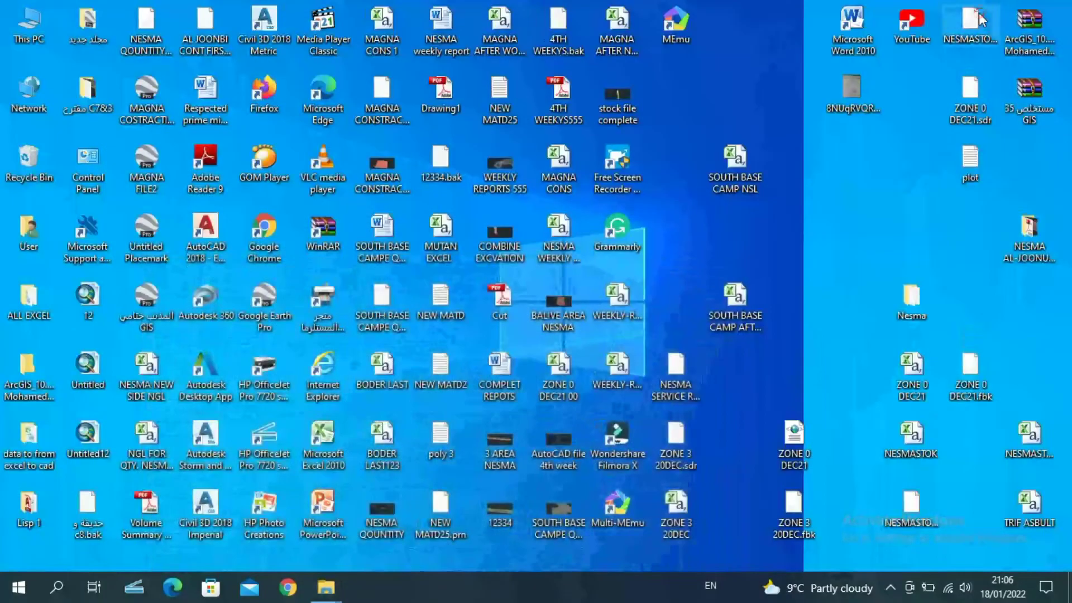
right_click(810, 216)
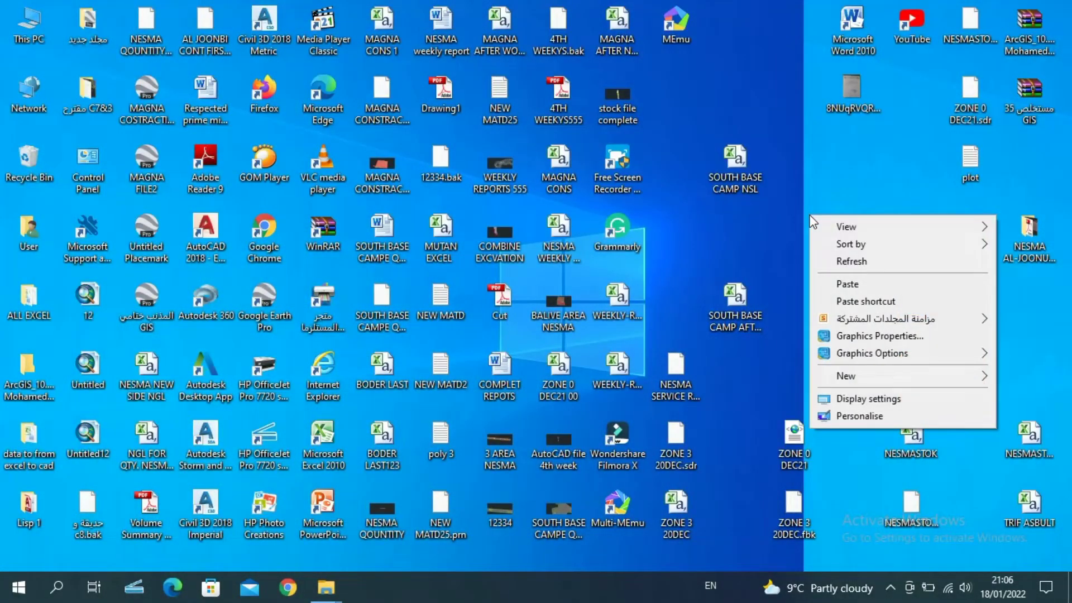
click(847, 285)
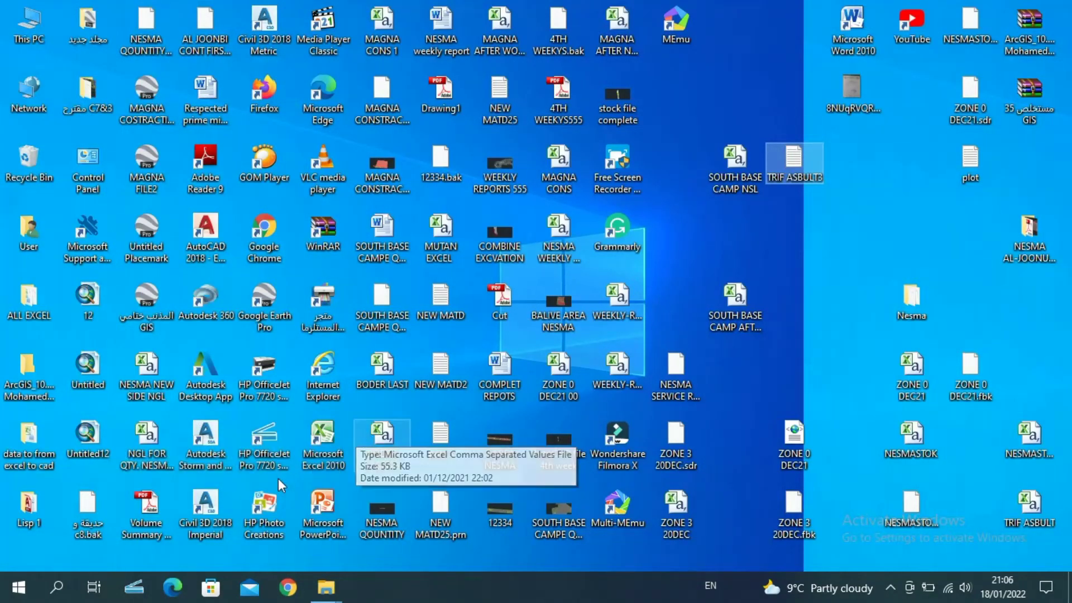
- Open a blank workbook in Microsoft Excel 2010, dismiss the activation wizard, and start an external data import from Access
double_click(310, 446)
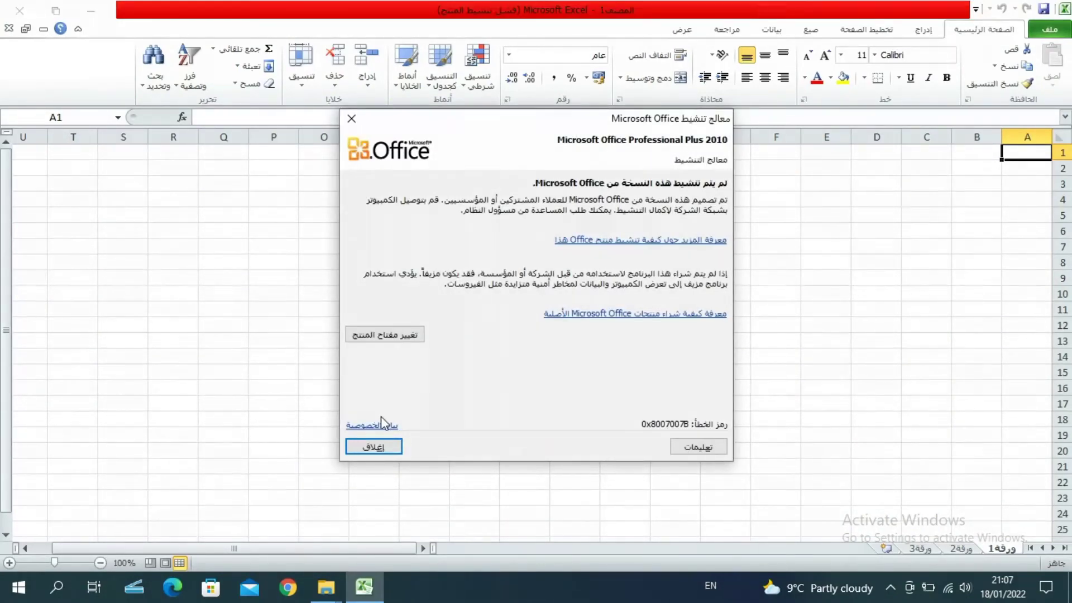
click(375, 447)
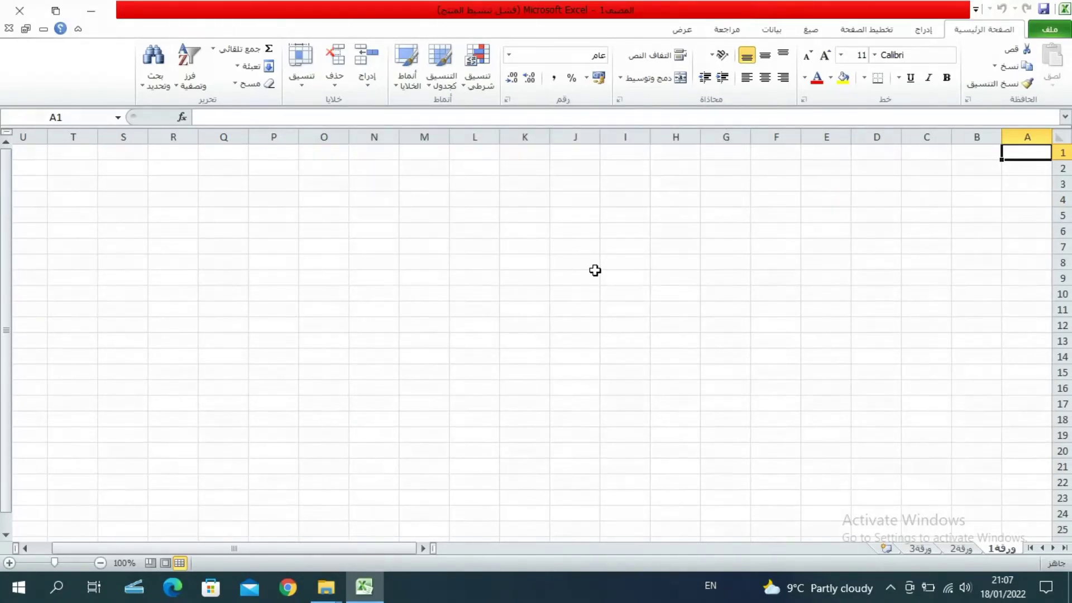
click(775, 35)
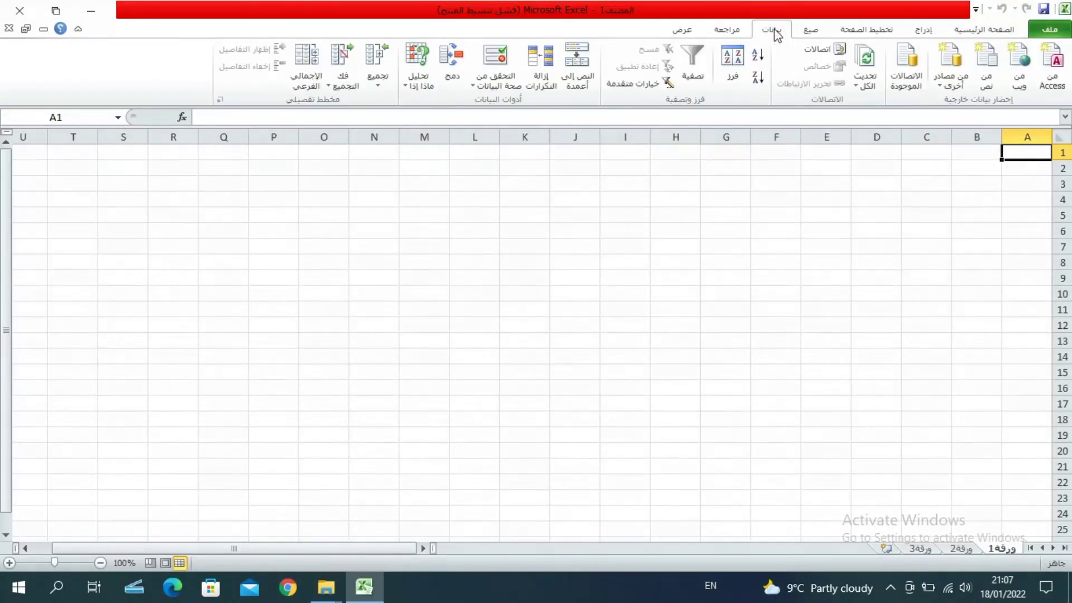
click(1049, 87)
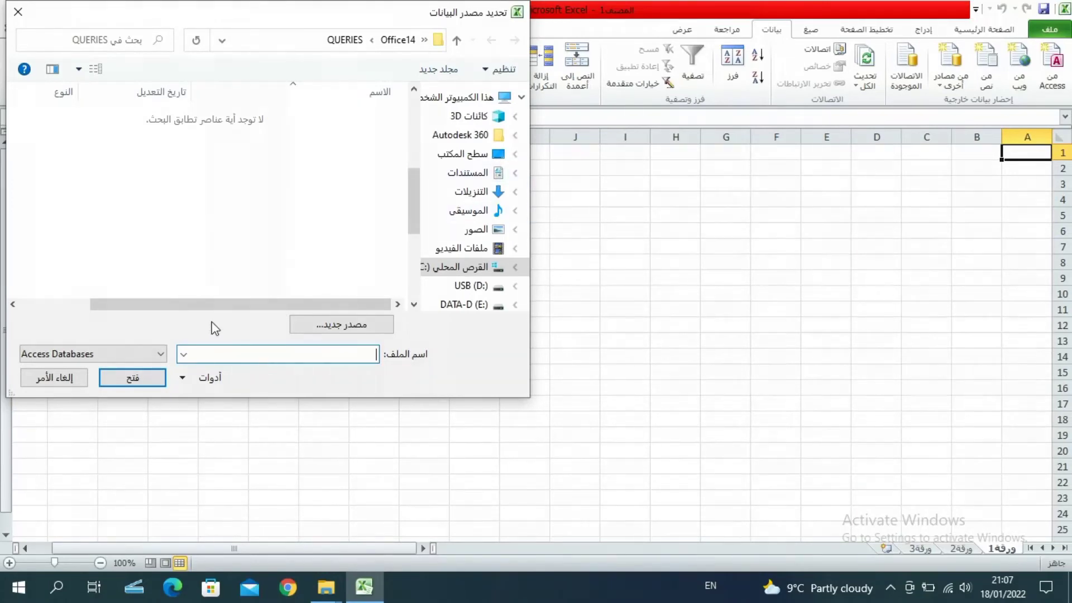
- Show All Files in the data source selection and open the TRIF ASBULT3 text file from the desktop folder
click(160, 355)
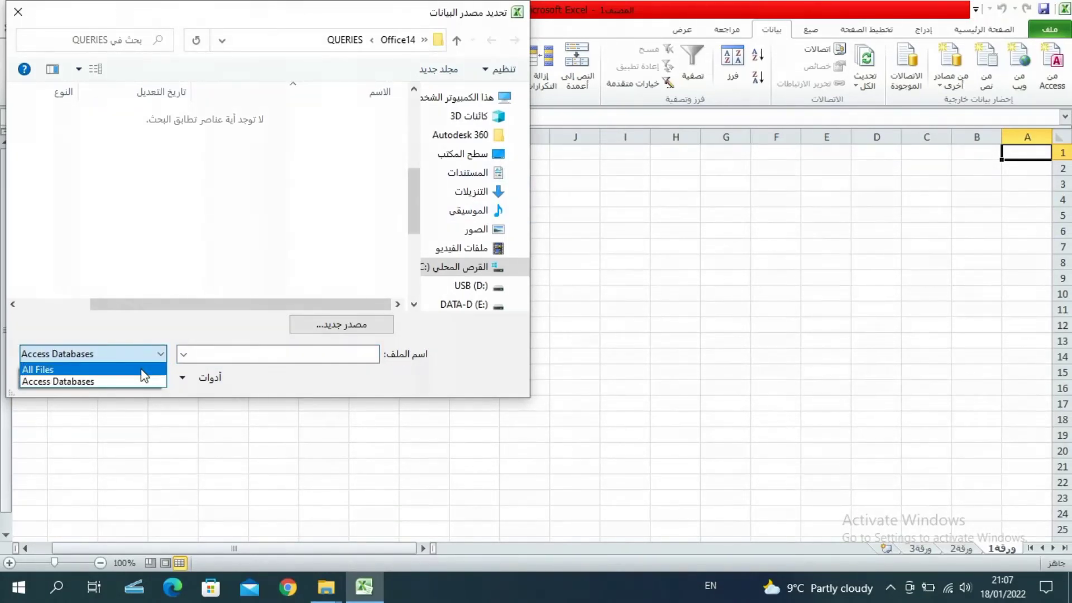
click(144, 371)
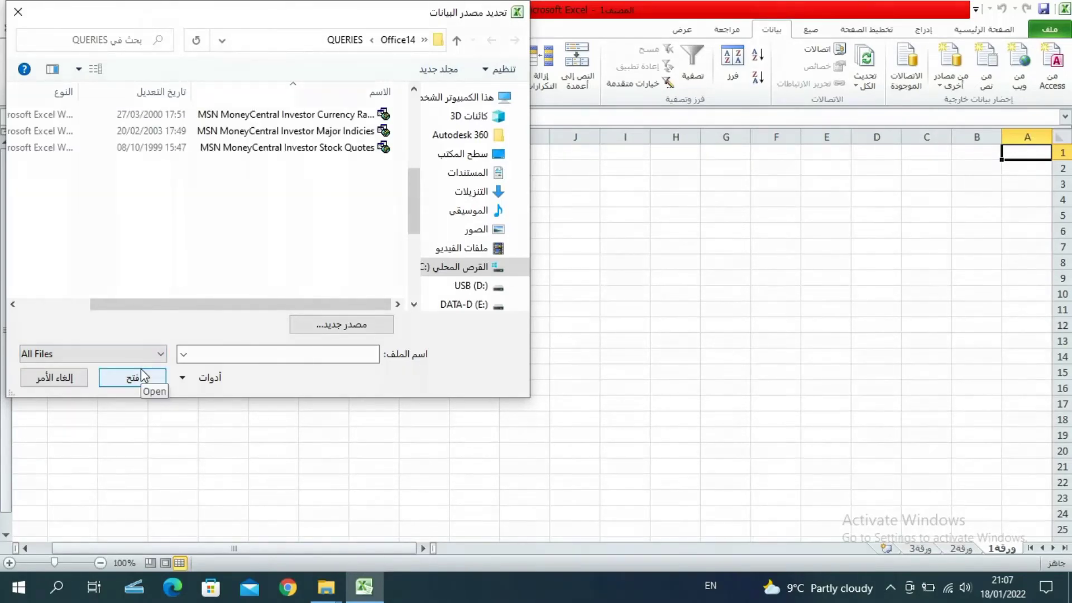
click(468, 161)
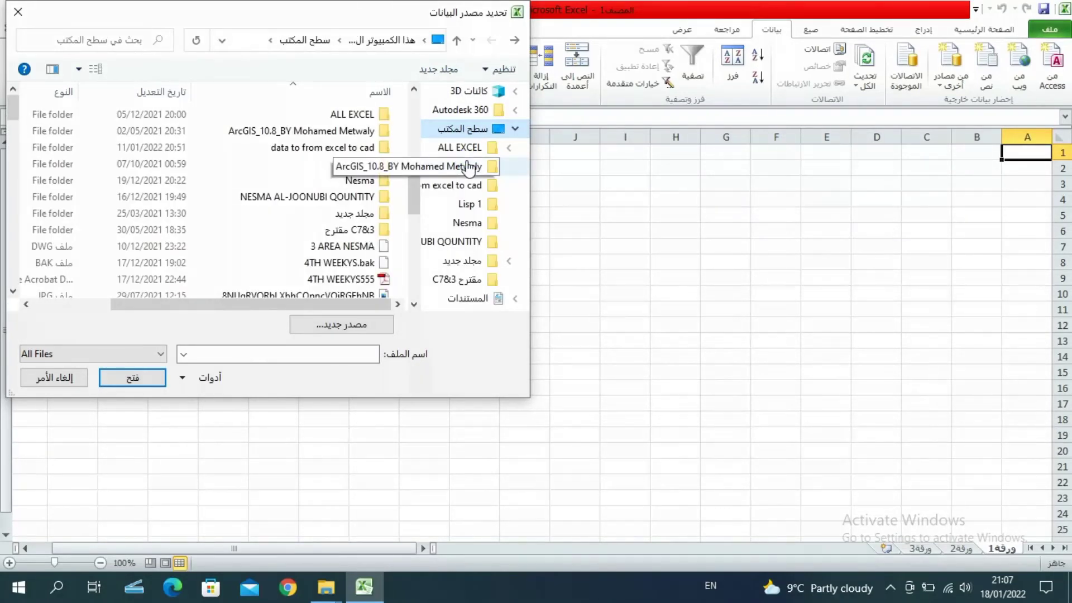
click(468, 167)
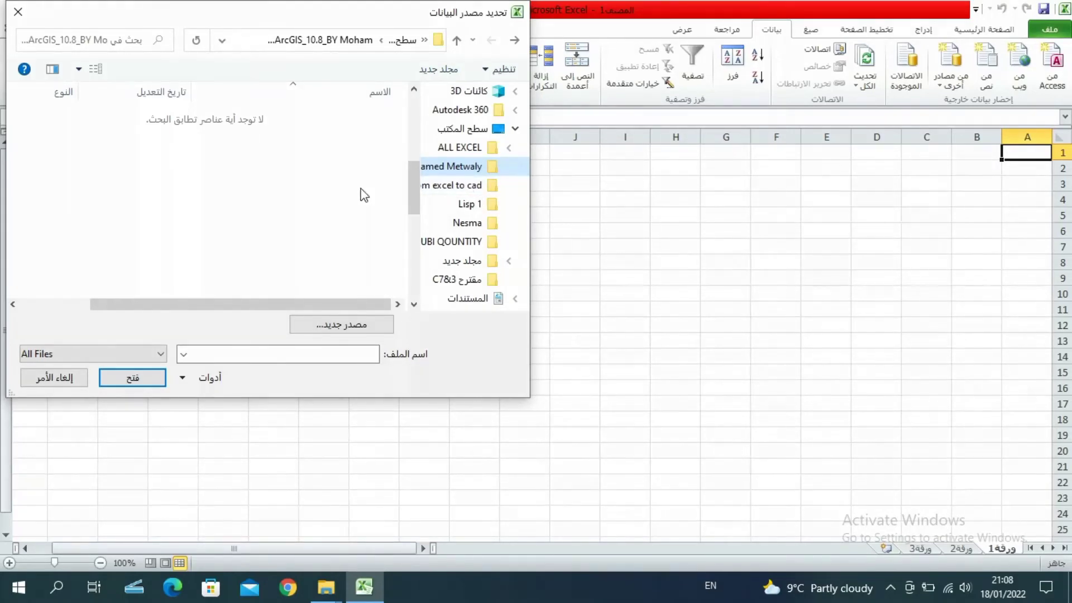
click(469, 133)
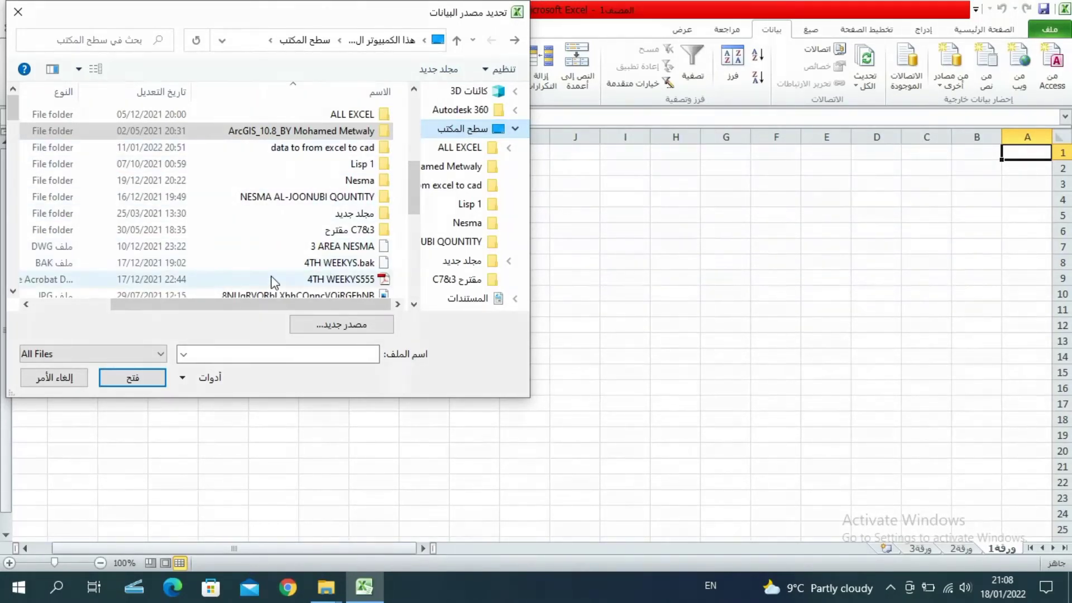
click(14, 292)
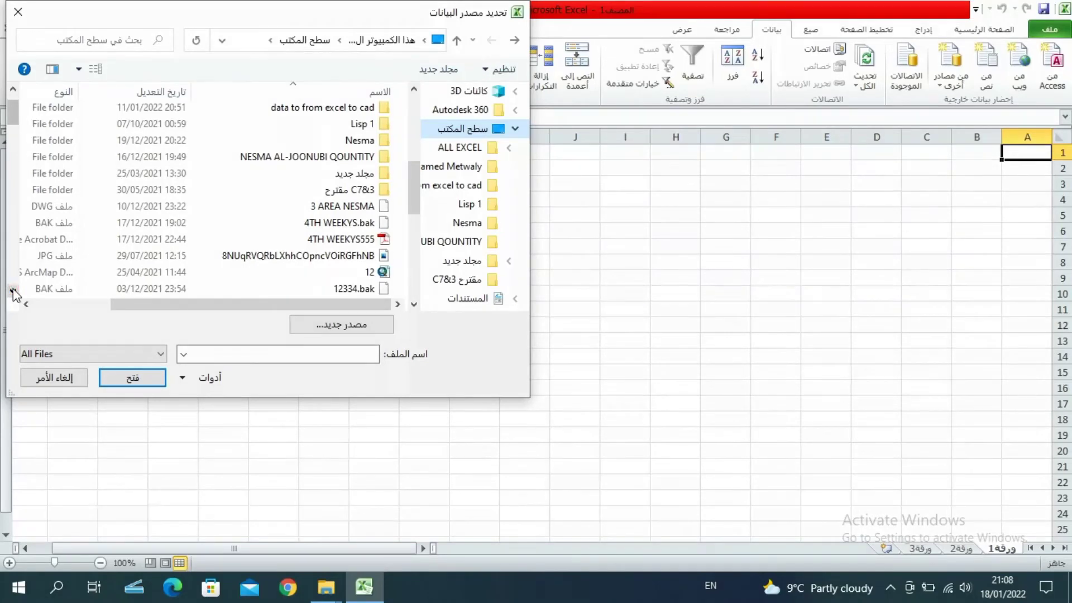
click(14, 291)
click(14, 292)
click(14, 291)
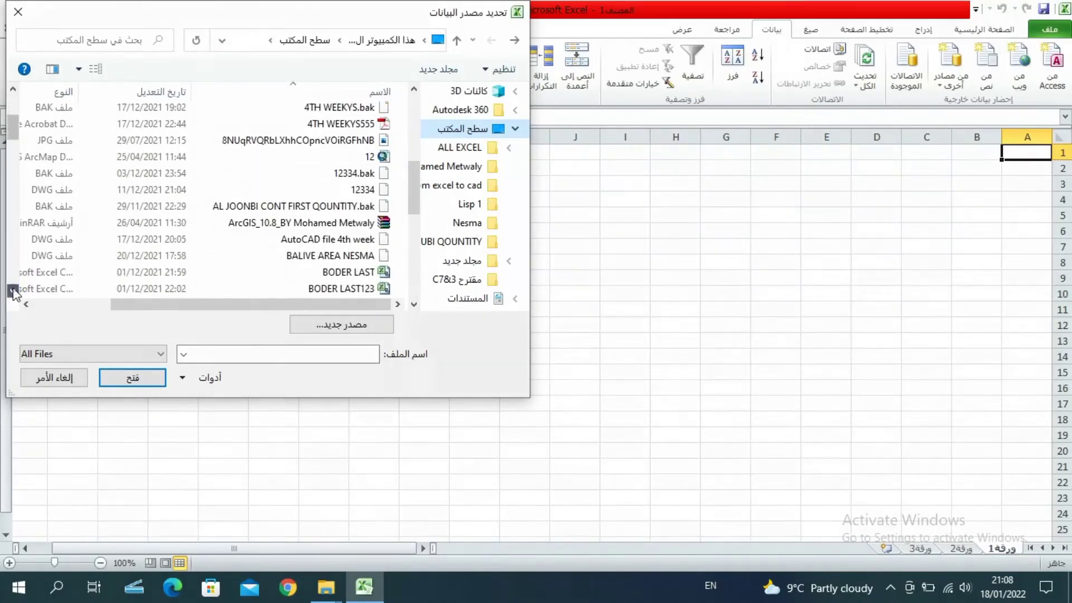
click(13, 292)
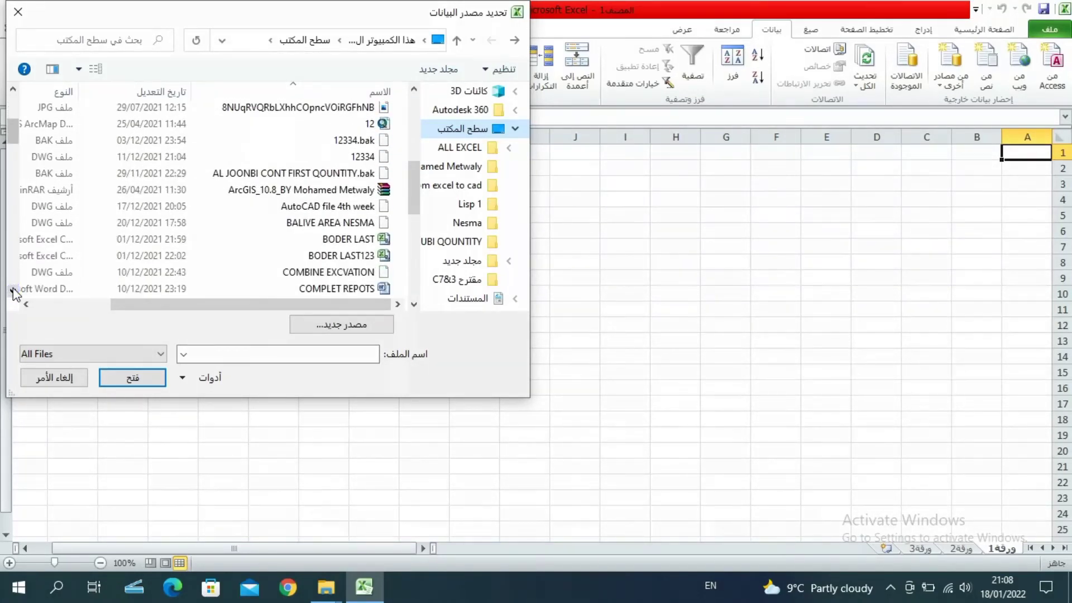
click(14, 291)
click(13, 292)
click(13, 292)
click(13, 292)
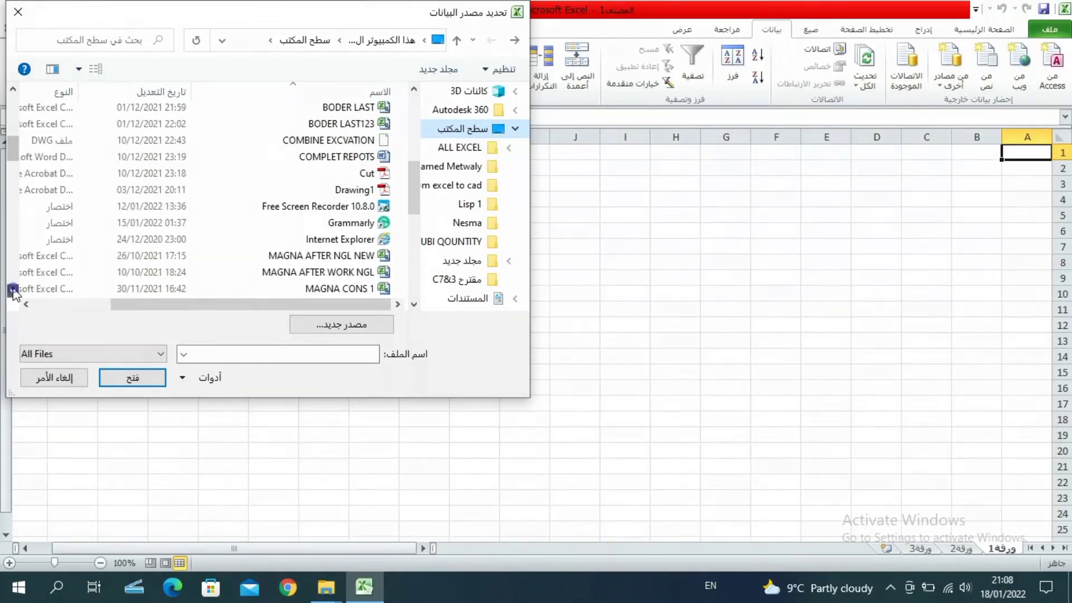
click(14, 291)
click(13, 291)
click(13, 292)
click(13, 291)
click(12, 291)
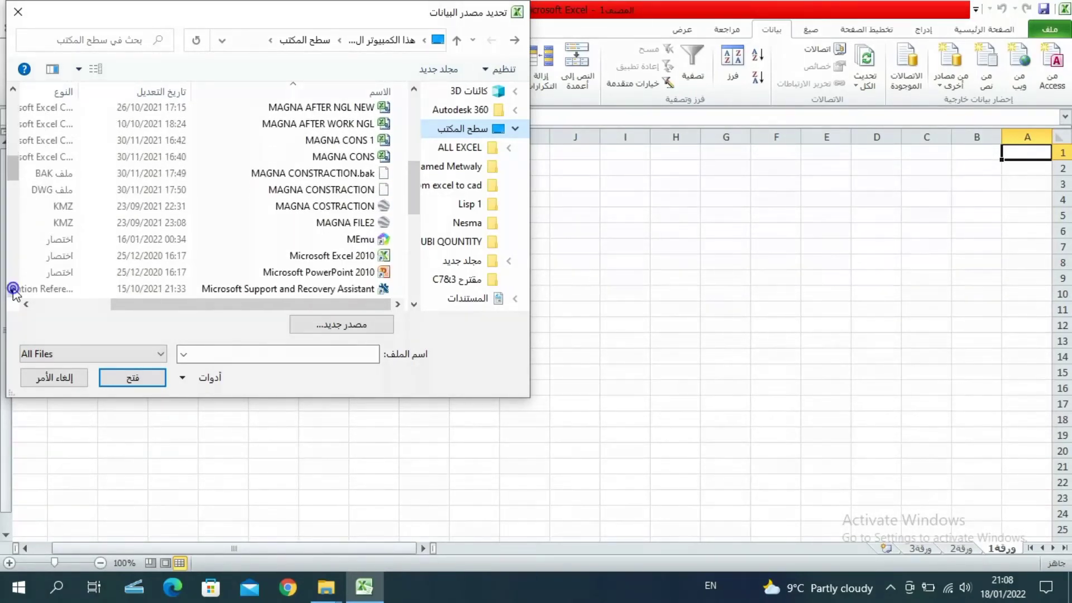
click(13, 291)
click(13, 292)
click(13, 291)
click(13, 292)
click(13, 292)
click(13, 291)
click(13, 291)
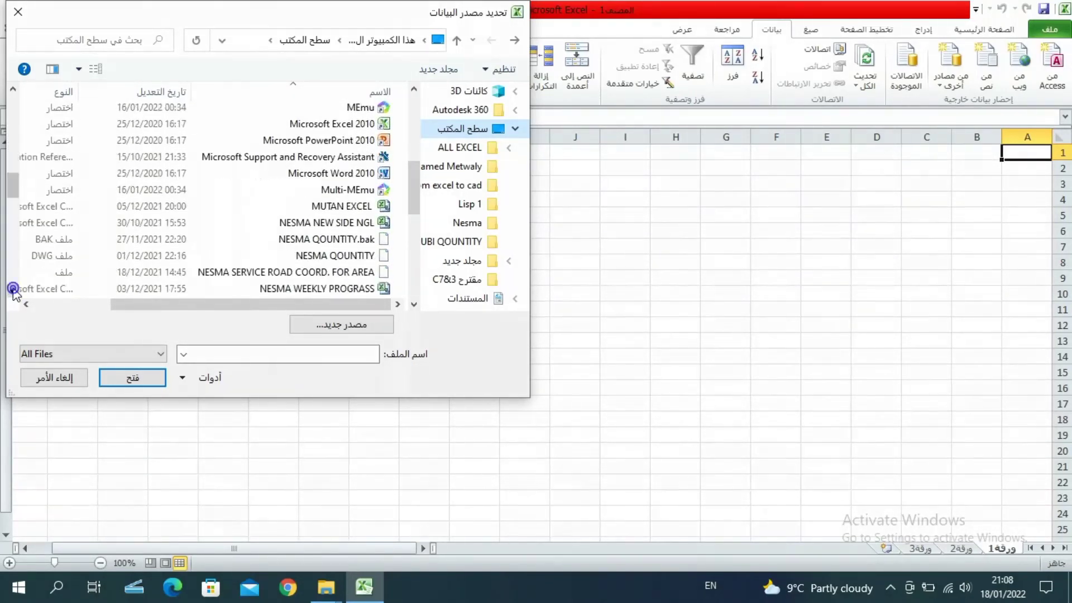
click(12, 291)
click(13, 291)
click(13, 292)
click(13, 292)
click(13, 292)
click(13, 291)
click(13, 291)
click(13, 291)
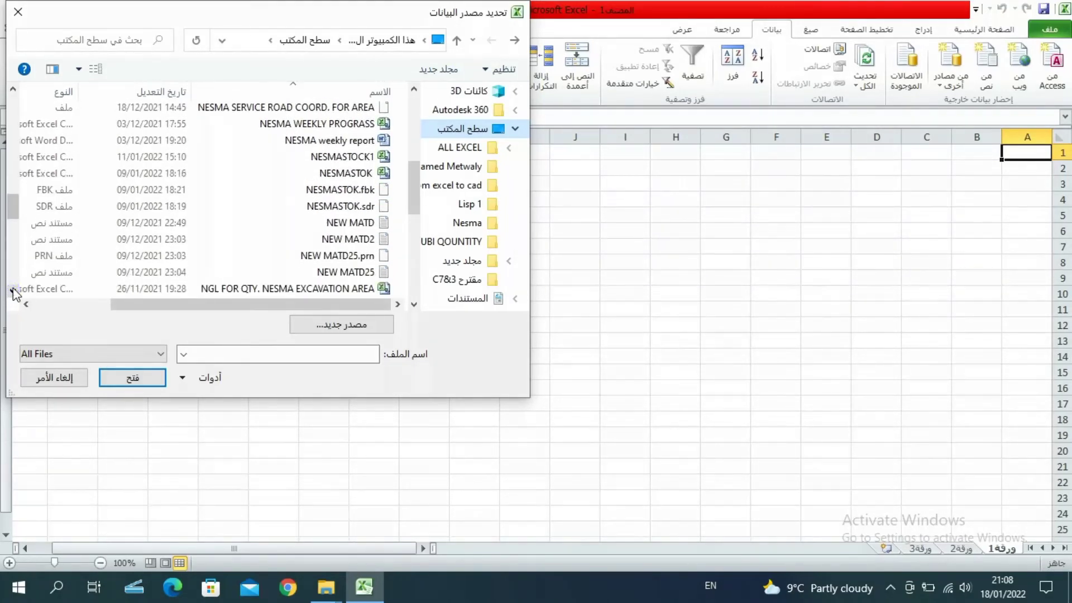
click(13, 292)
click(12, 291)
click(12, 291)
click(13, 291)
click(13, 291)
click(13, 292)
click(13, 291)
click(13, 292)
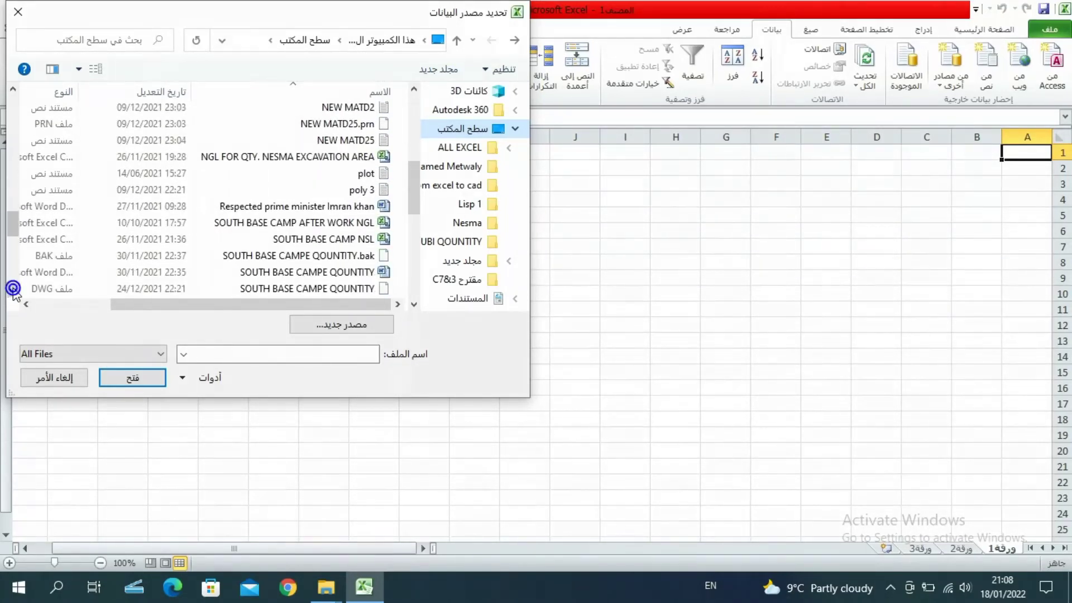
click(13, 292)
click(13, 292)
click(13, 291)
click(13, 291)
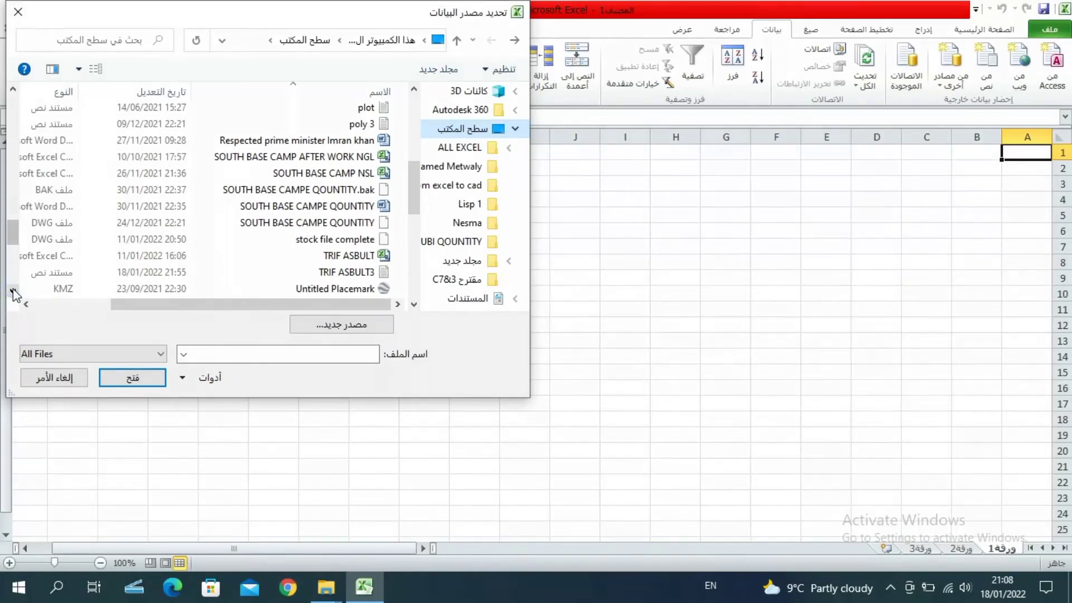
click(342, 273)
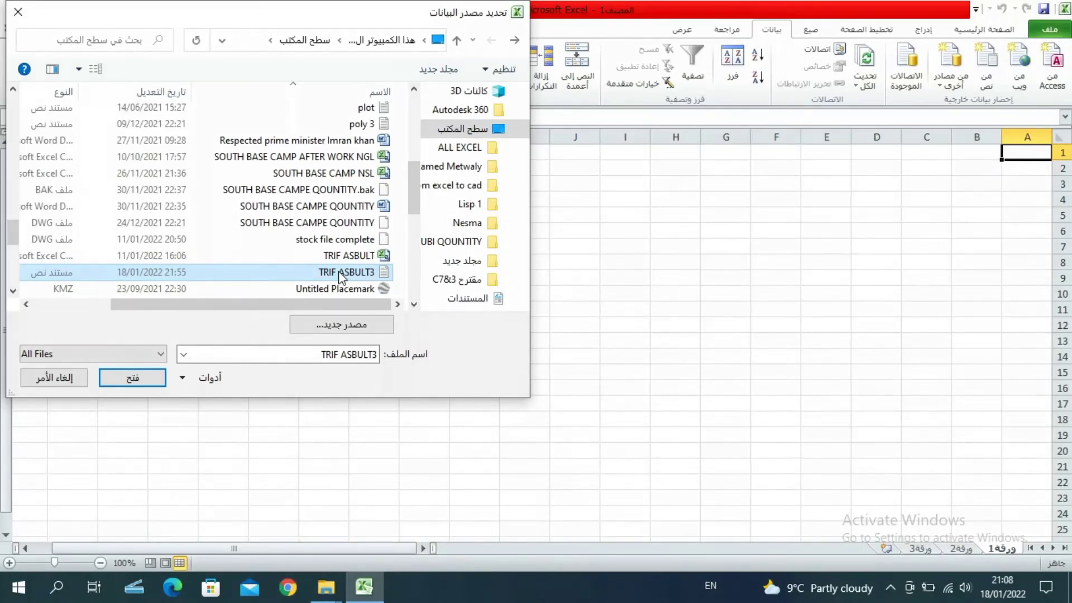
click(132, 378)
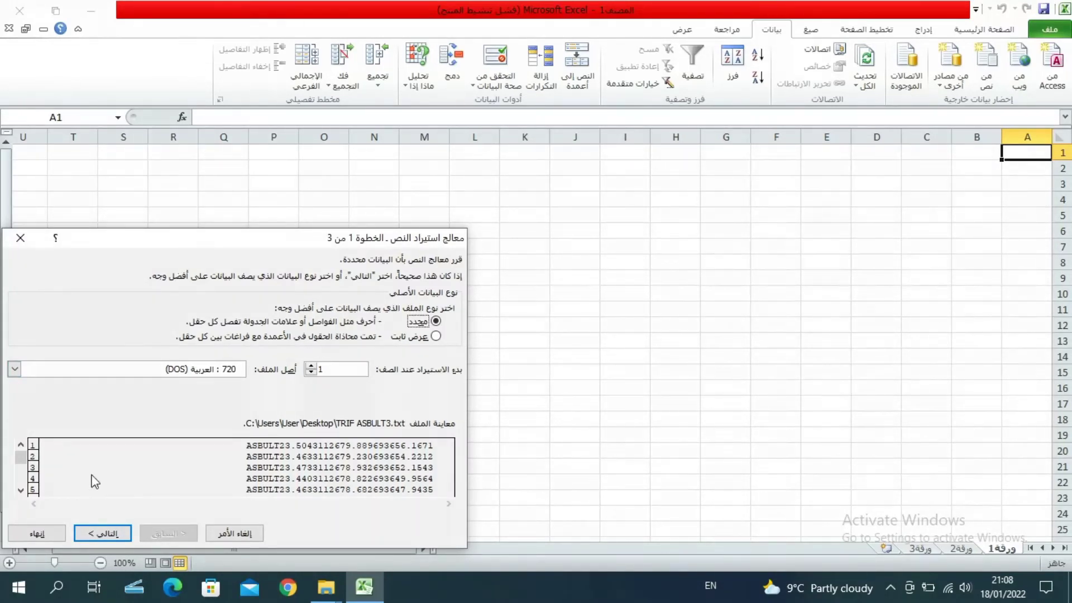
- Import the text as delimited data with tab, semicolon and comma delimiters, placing it in the existing worksheet at cell A1
click(114, 537)
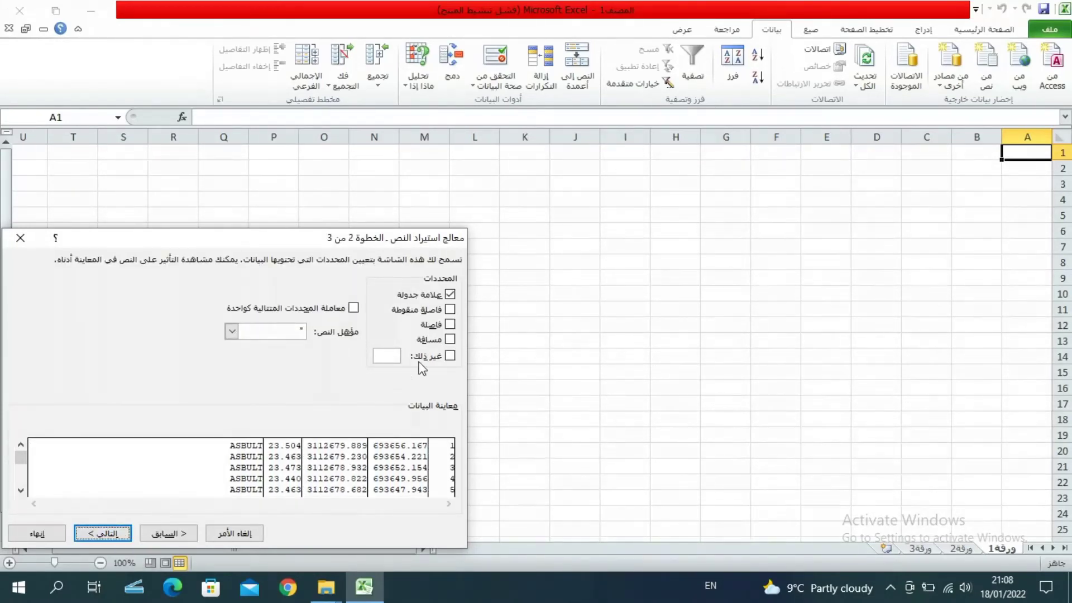
click(450, 310)
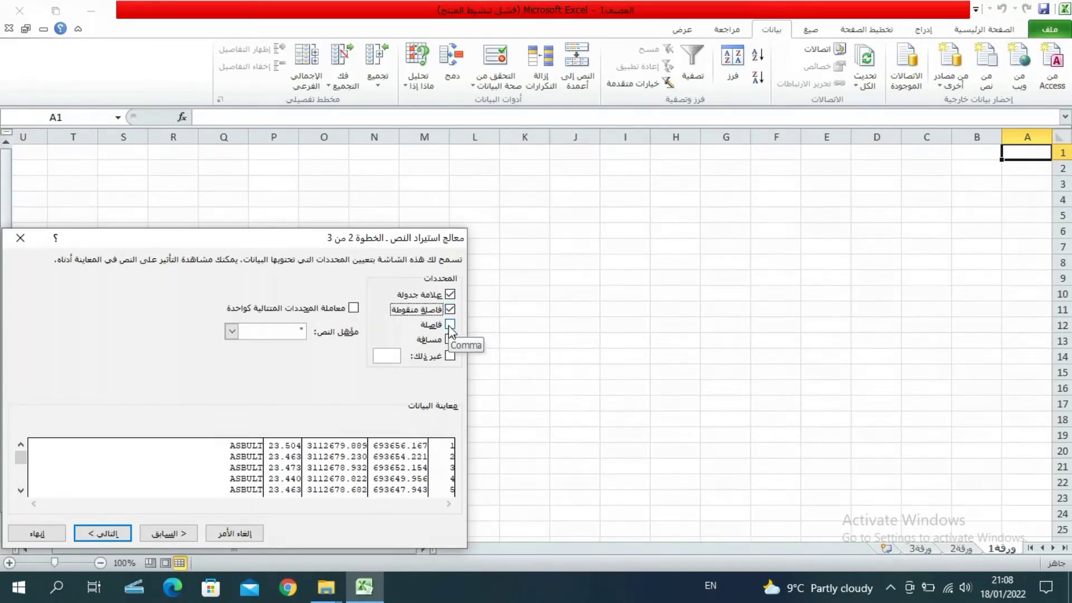
click(450, 325)
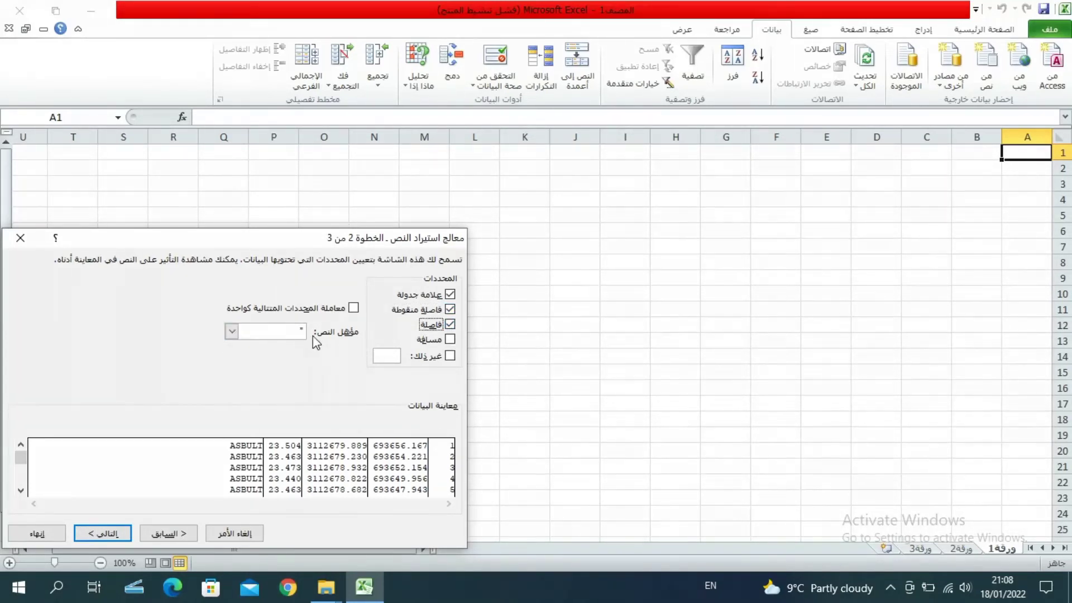
click(102, 534)
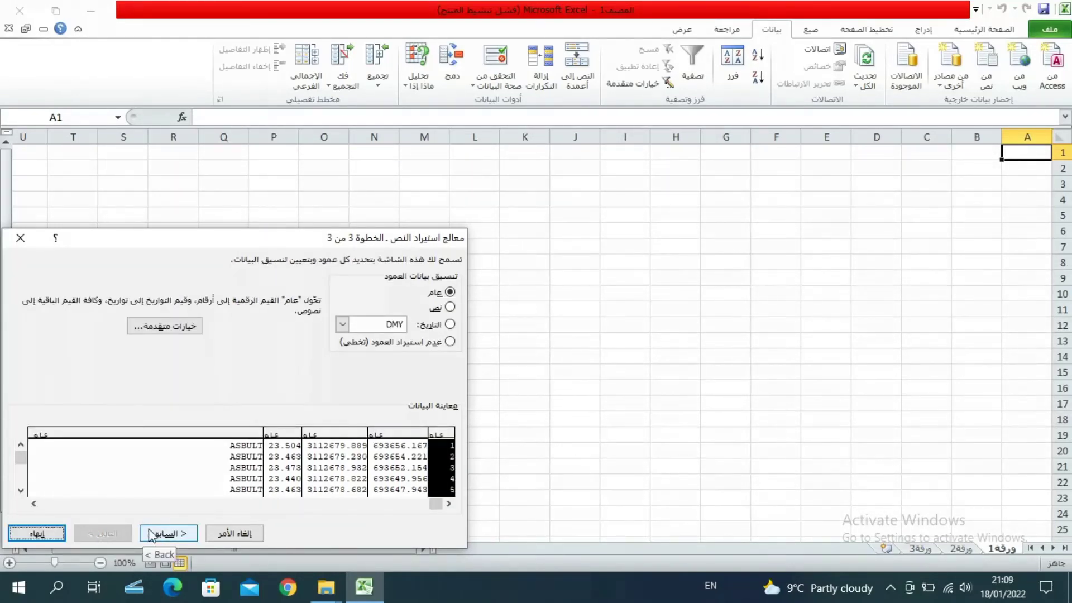
click(37, 533)
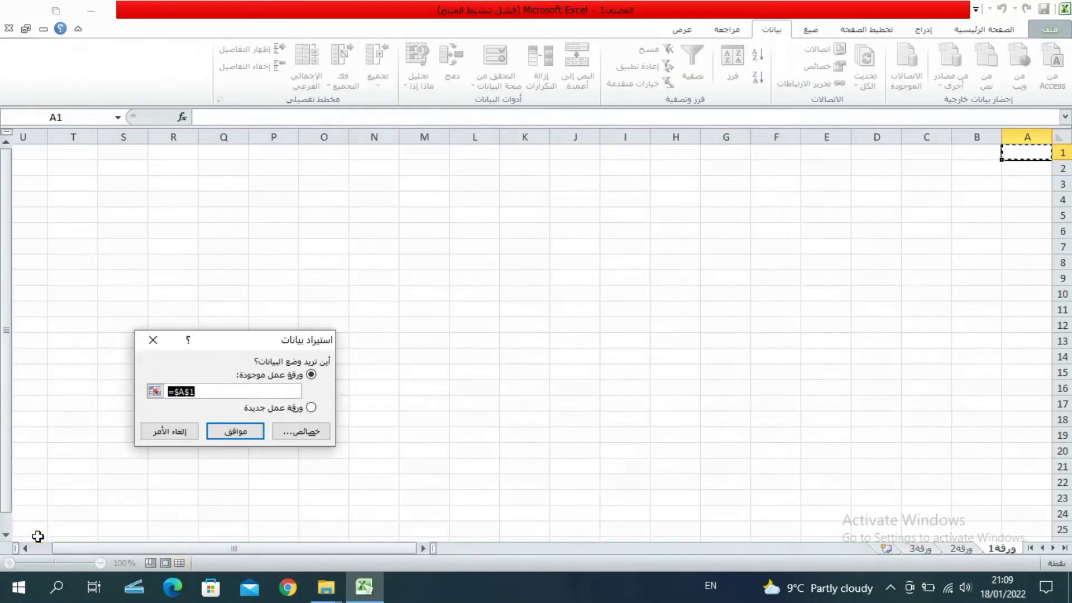
click(241, 427)
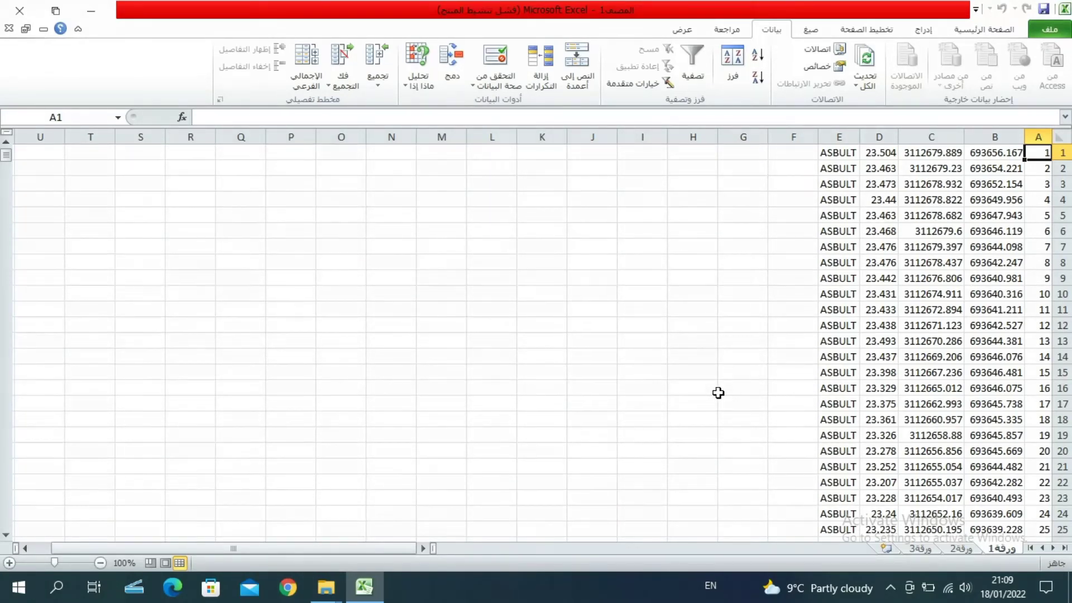
- Examine the imported survey points down the worksheet, checking the point number, coordinate, elevation and description code columns
click(753, 386)
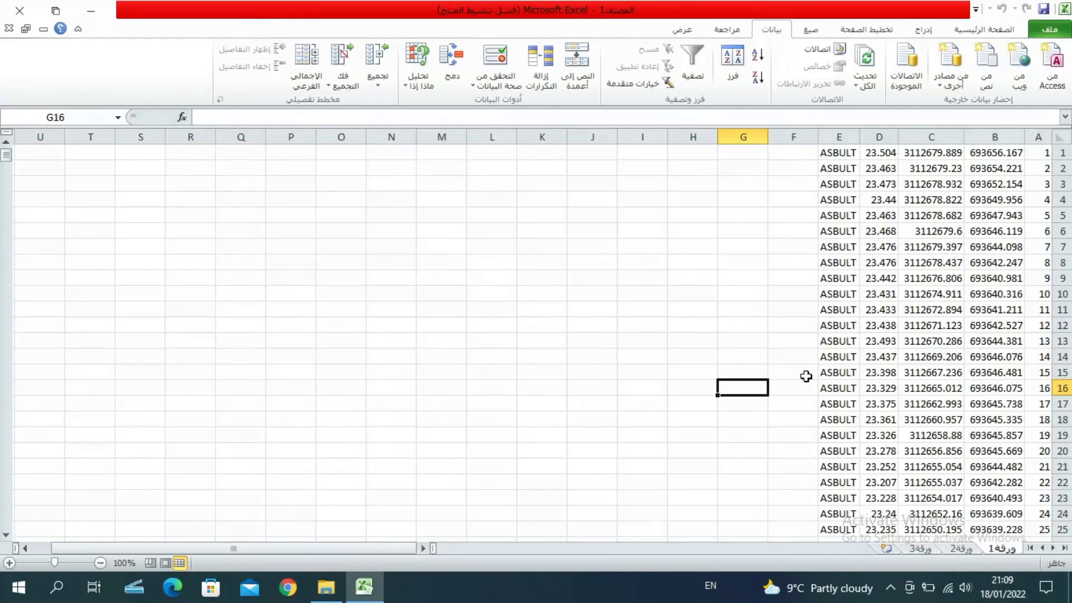
scroll(893, 386, down, 20)
scroll(894, 384, down, 20)
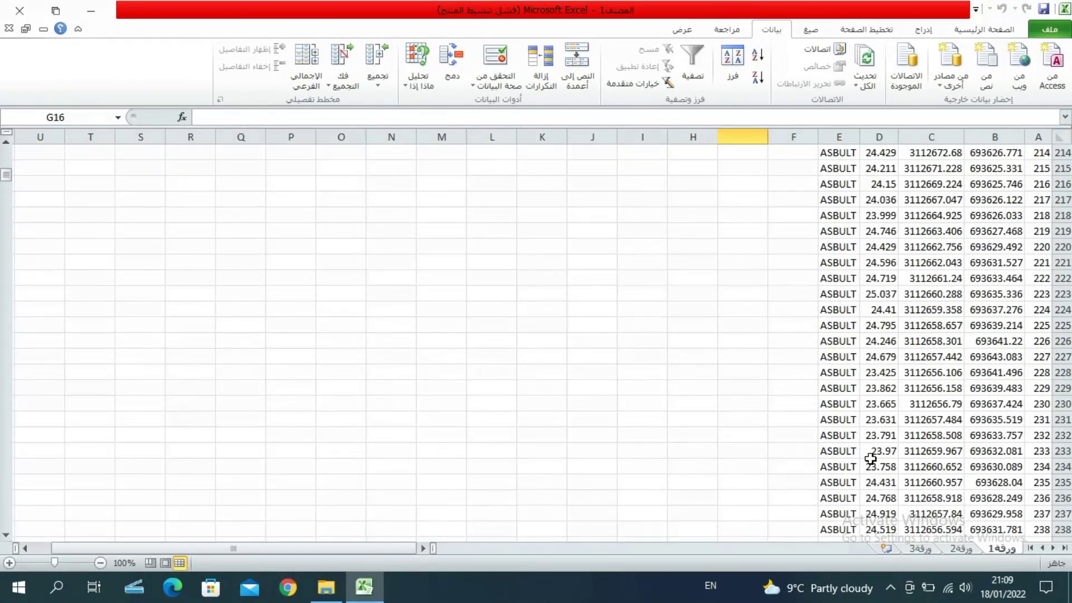
scroll(871, 459, down, 20)
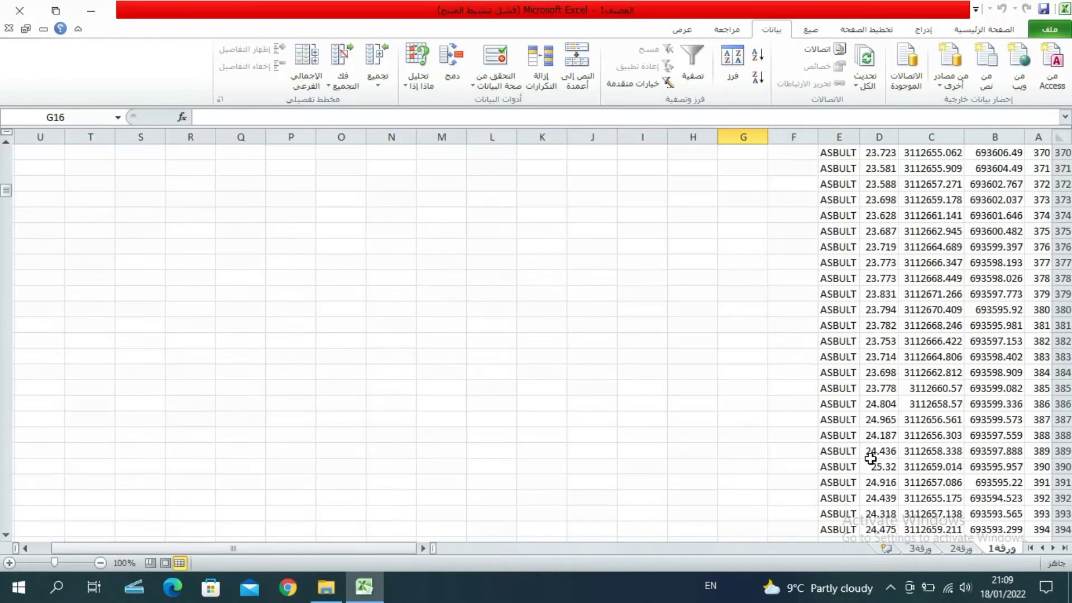
scroll(871, 459, down, 7)
scroll(871, 459, down, 17)
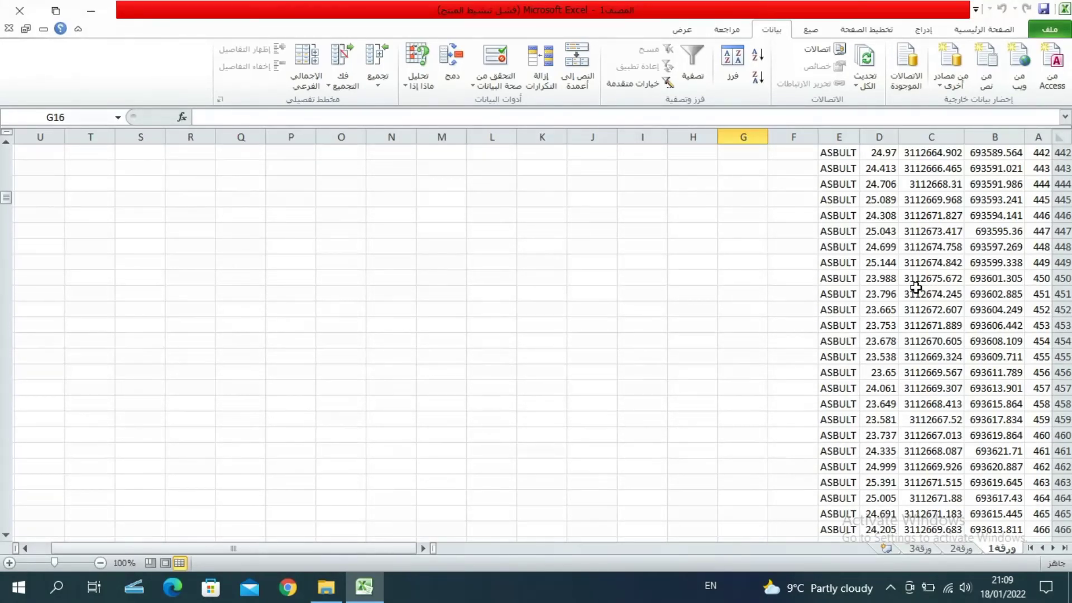
scroll(917, 288, down, 7)
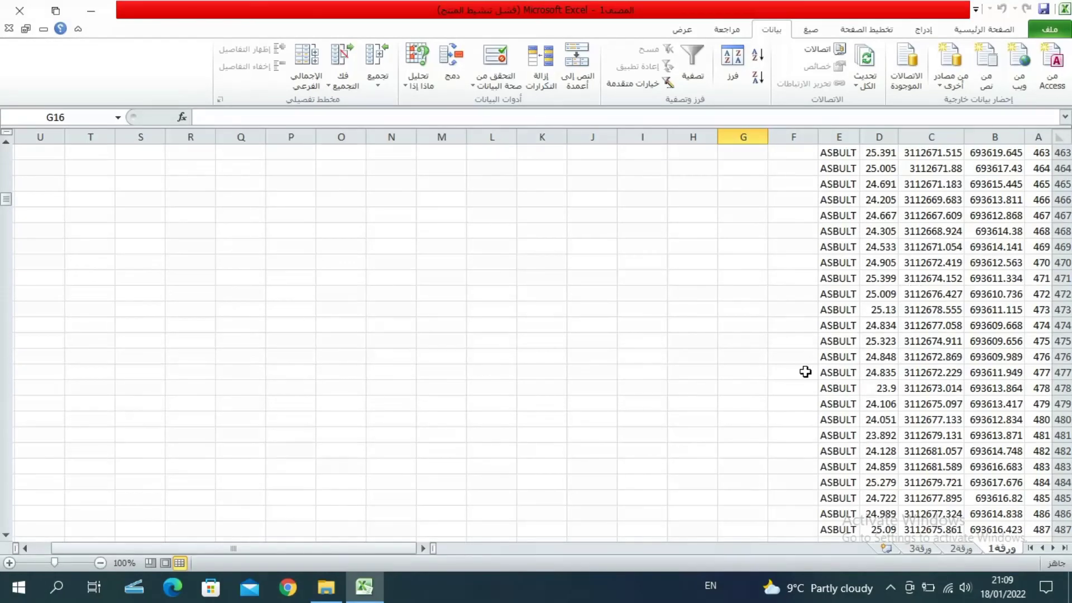
scroll(854, 365, down, 7)
scroll(857, 365, down, 7)
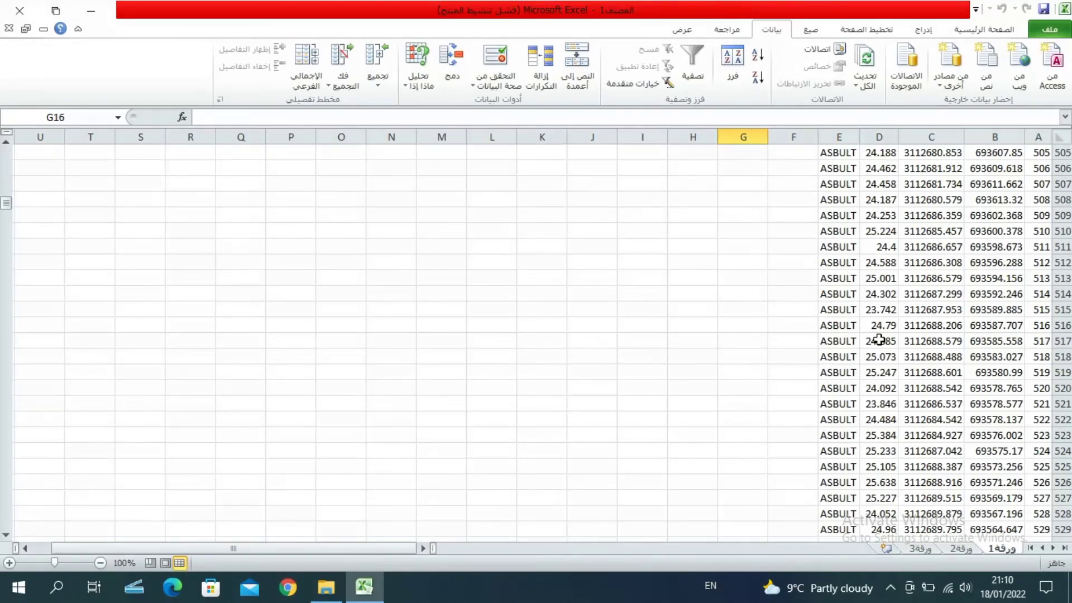
scroll(880, 343, down, 6)
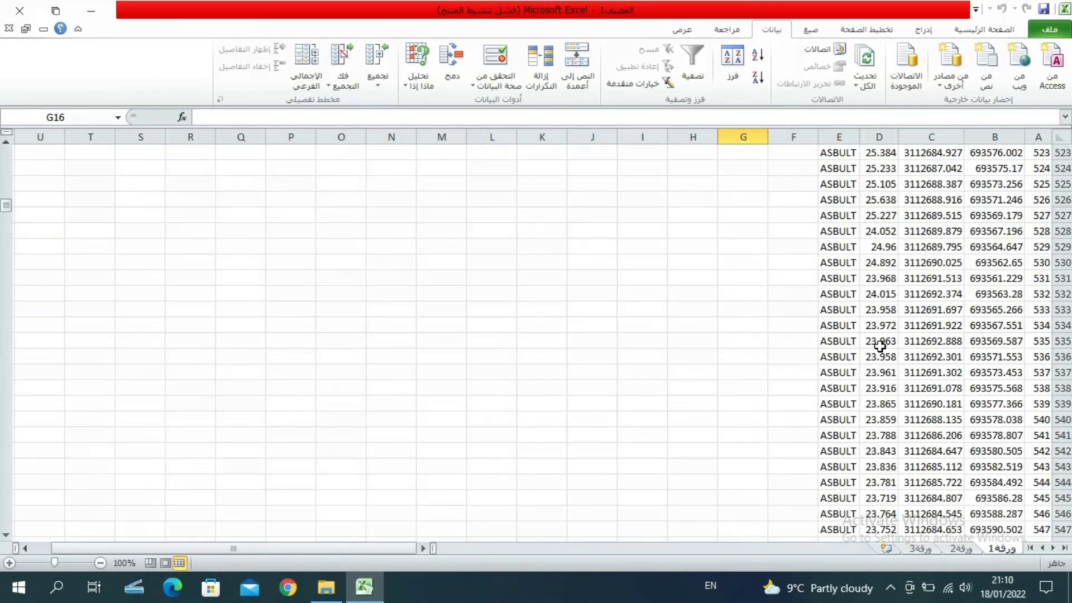
scroll(880, 346, down, 6)
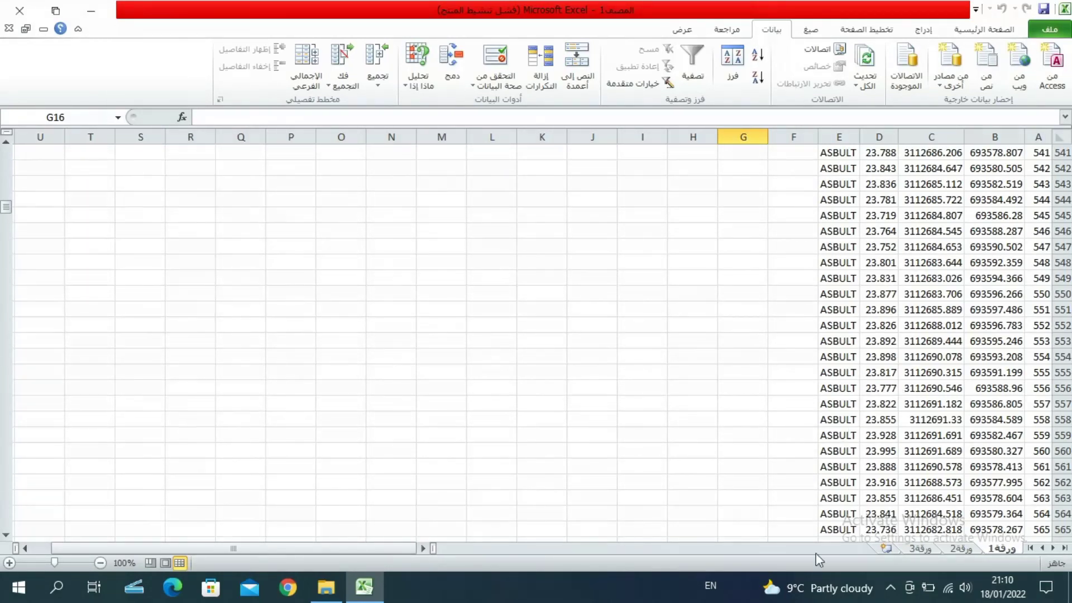
click(892, 599)
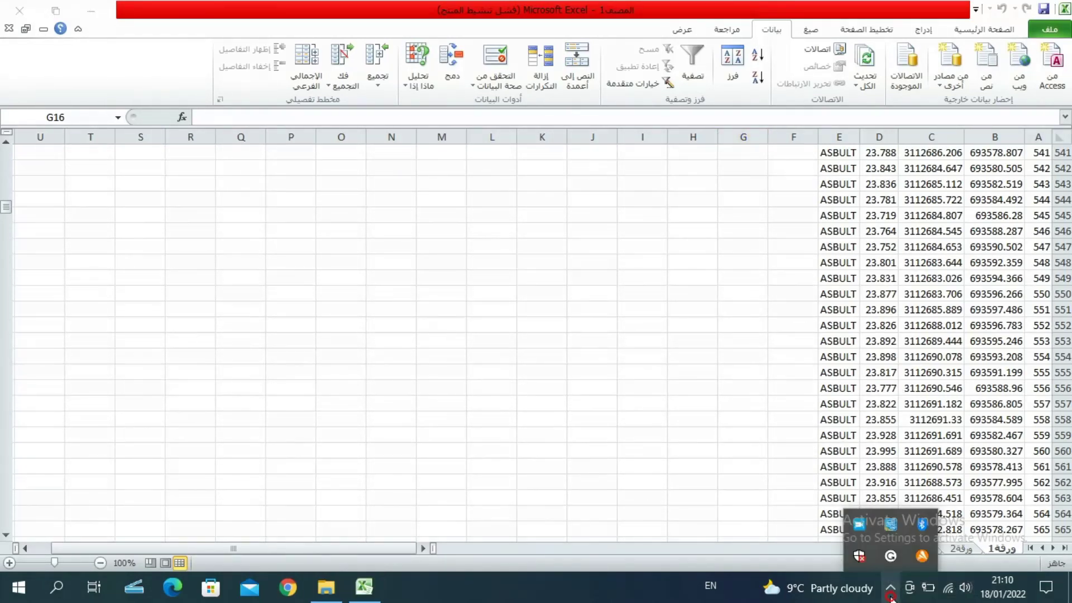
click(860, 525)
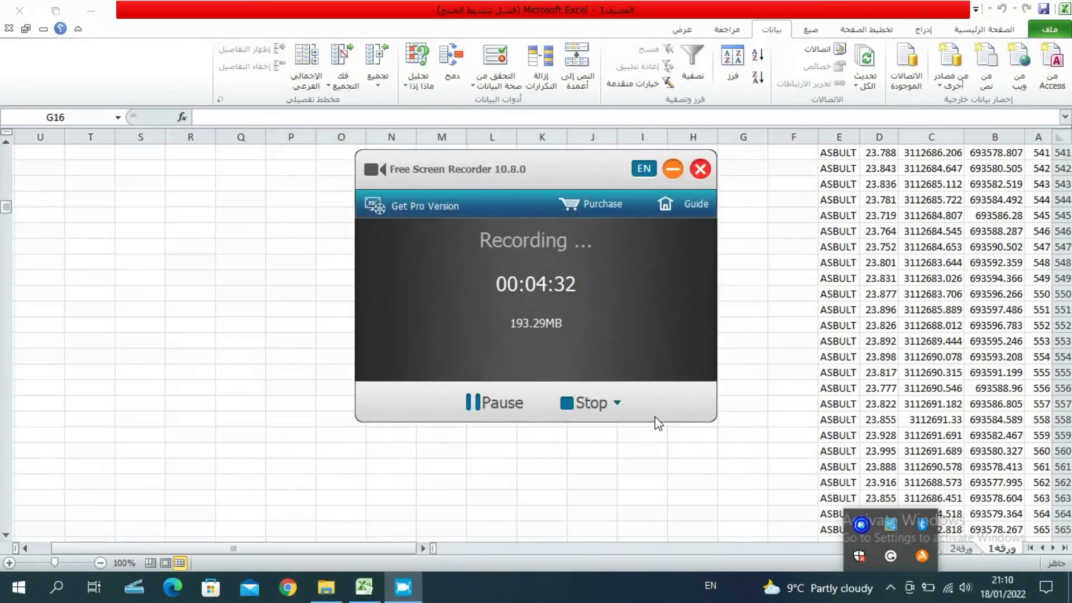